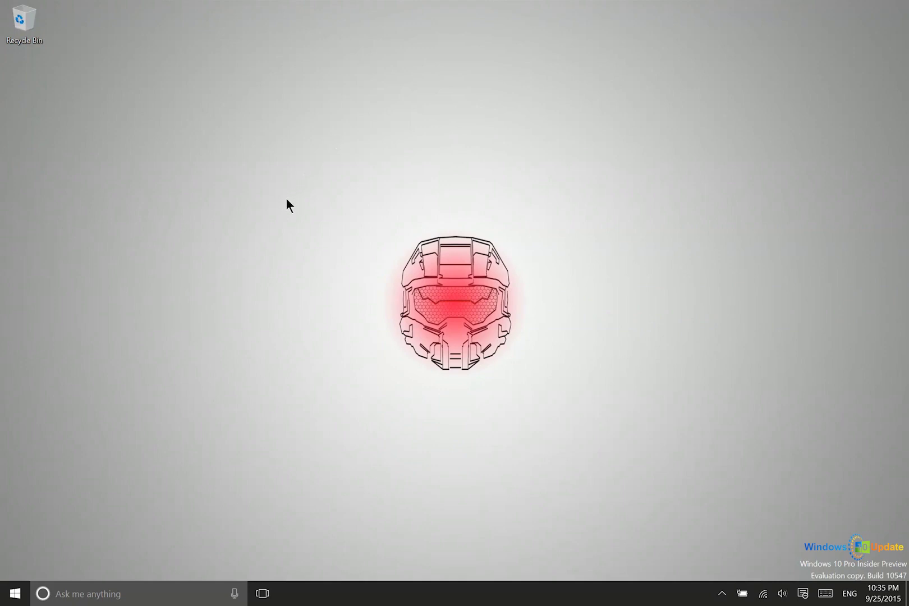
# Step: Open the taskbar search to look up 'allow remote access'
pyautogui.click(165, 587)
pyautogui.write('al')
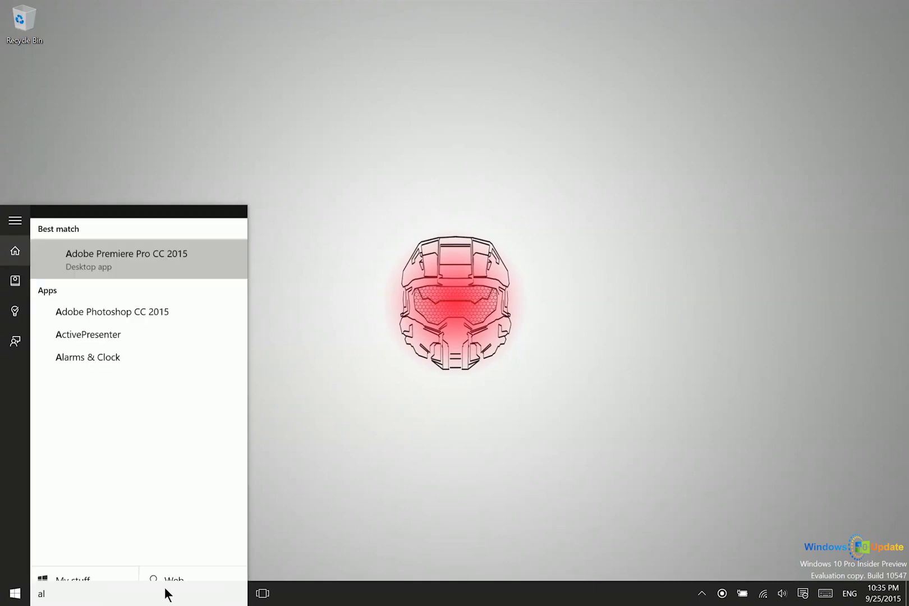
pyautogui.write('low remote access')
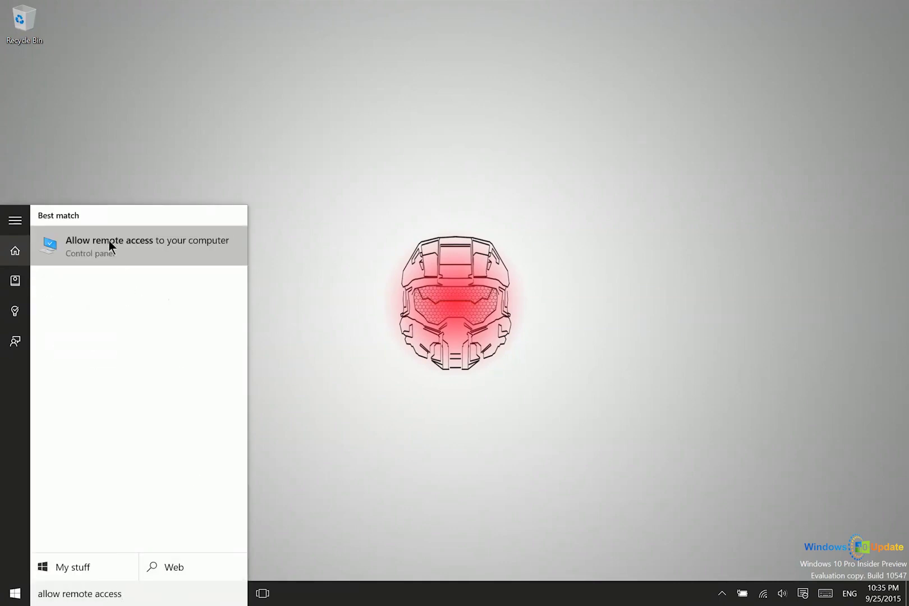
# Step: Open the remote access settings, select 'Allow remote connections to this computer' and apply
pyautogui.click(107, 241)
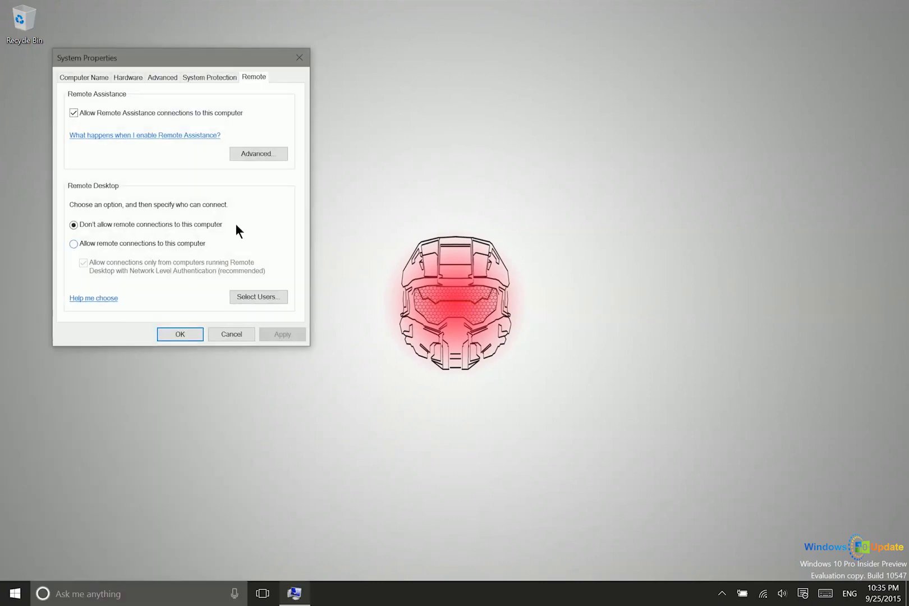
pyautogui.moveTo(210, 58)
pyautogui.mouseDown()
pyautogui.moveTo(505, 158)
pyautogui.moveTo(474, 150)
pyautogui.mouseUp()
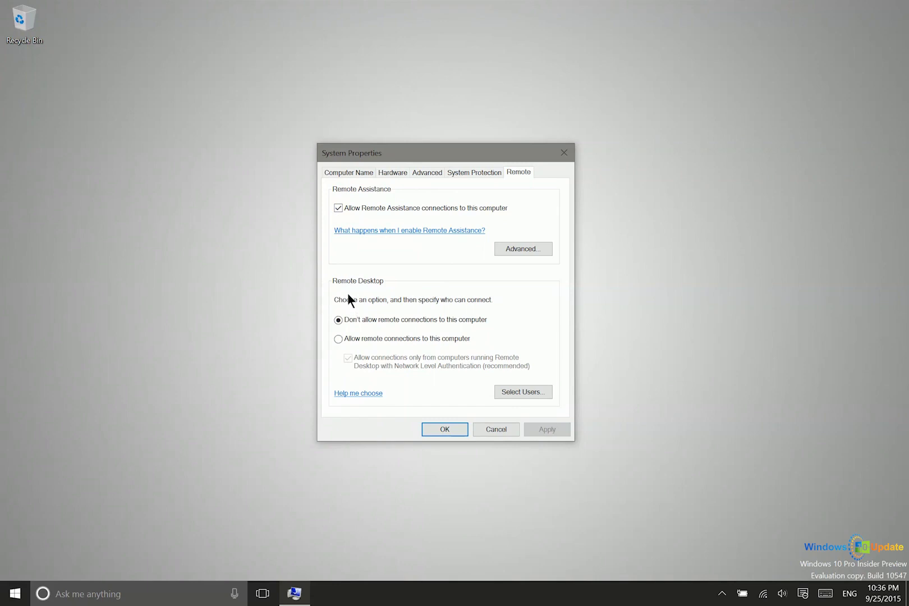
pyautogui.click(338, 339)
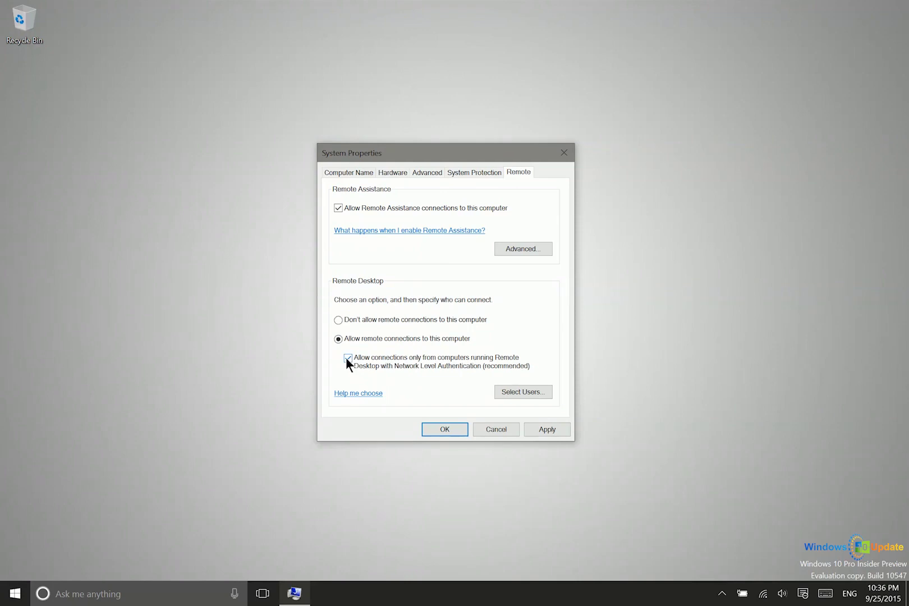
pyautogui.click(552, 432)
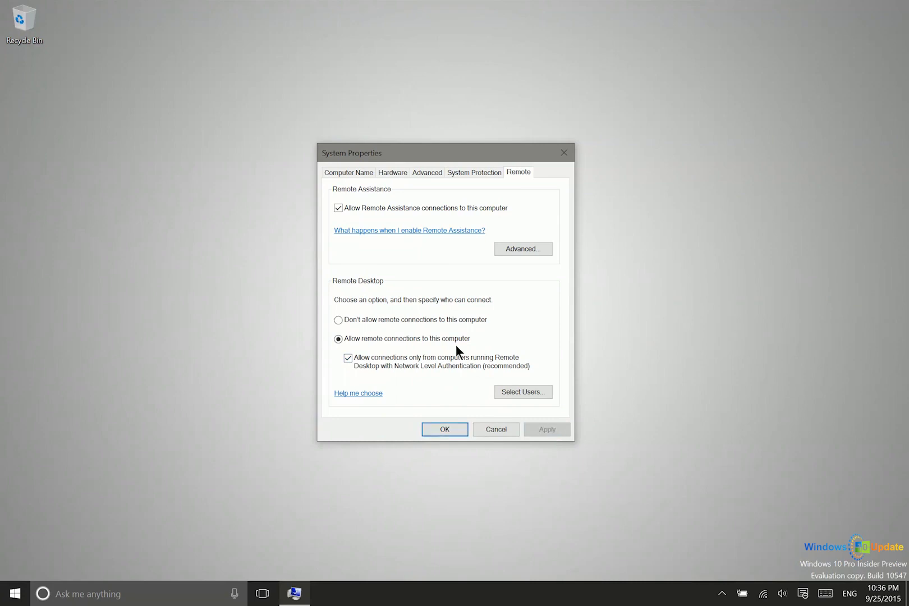
# Step: Review the Remote Desktop Users list, then close it and confirm with OK
pyautogui.click(518, 391)
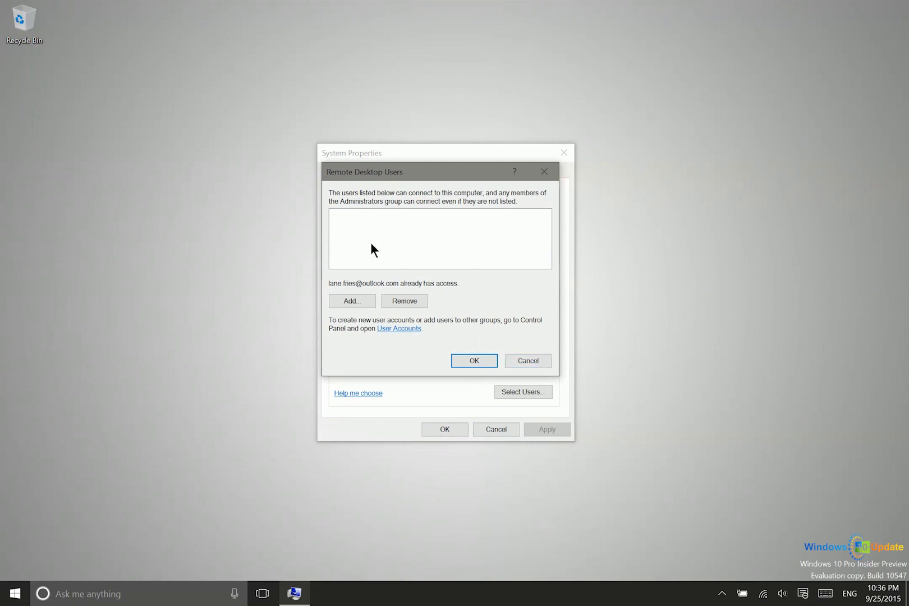
pyautogui.click(479, 360)
pyautogui.click(450, 429)
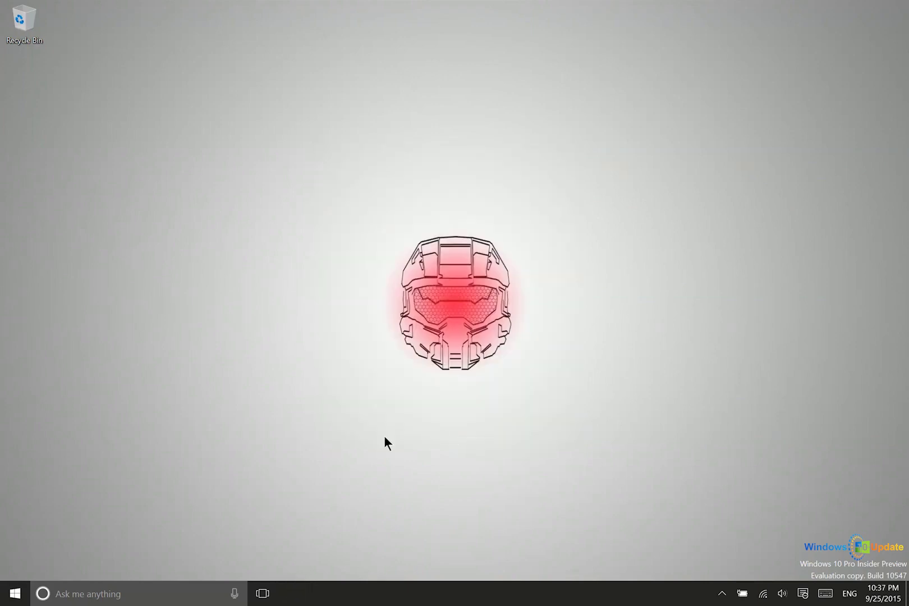
# Step: Open Control Panel from a 'control' search and go to System and Security
pyautogui.click(107, 595)
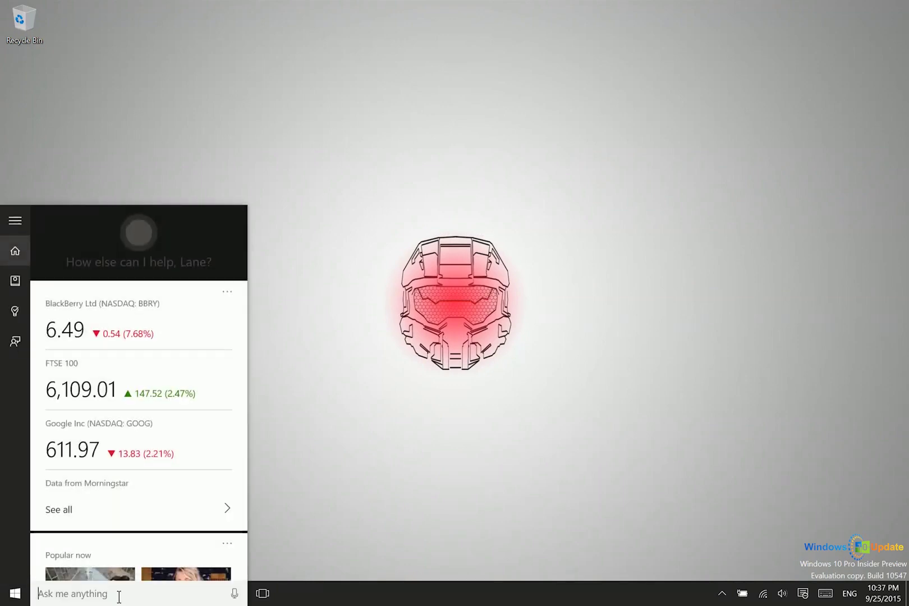
pyautogui.write('control')
pyautogui.press('Return')
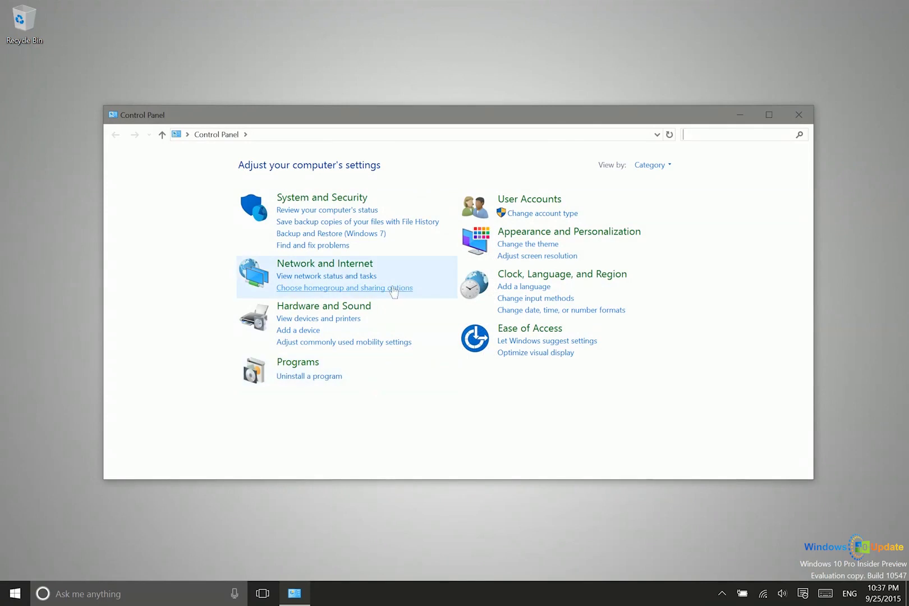
pyautogui.click(321, 197)
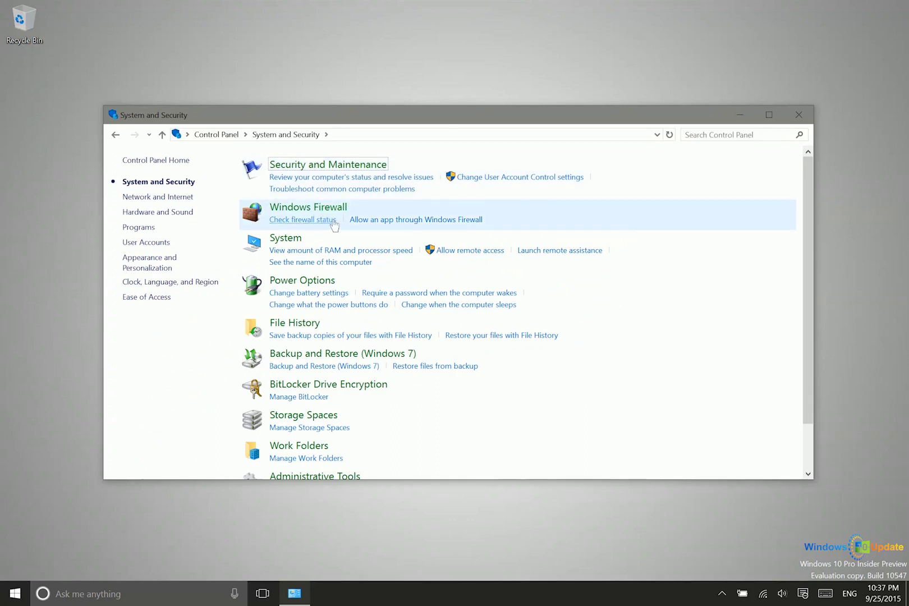
# Step: Inspect the Remote Desktop entry in the firewall's allowed apps list, then cancel without changes
pyautogui.click(395, 220)
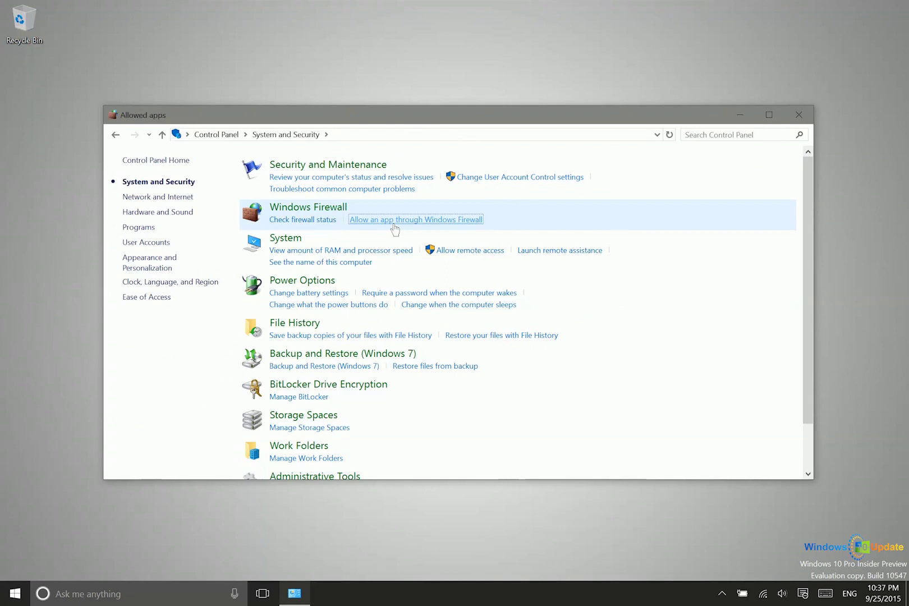
pyautogui.scroll(-5, 439, 274)
pyautogui.scroll(-3, 439, 273)
pyautogui.scroll(-3, 439, 273)
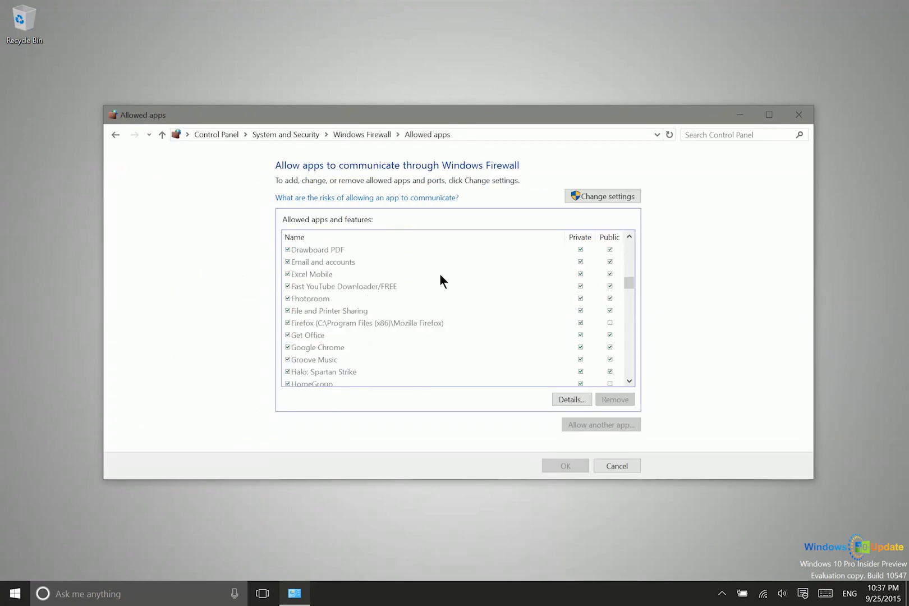
pyautogui.scroll(-4, 439, 277)
pyautogui.scroll(-4, 437, 281)
pyautogui.scroll(-3, 434, 282)
pyautogui.scroll(-2, 434, 283)
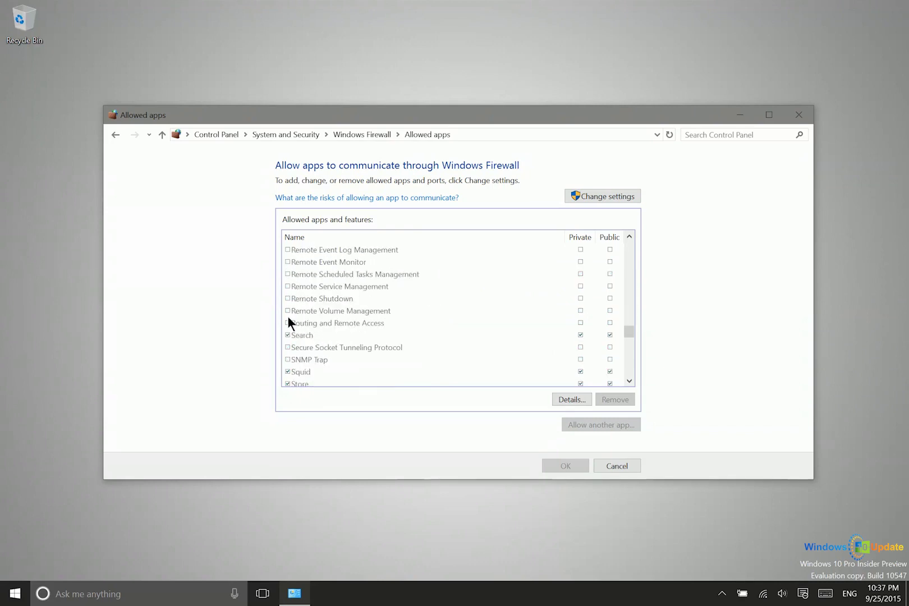
pyautogui.scroll(1, 288, 316)
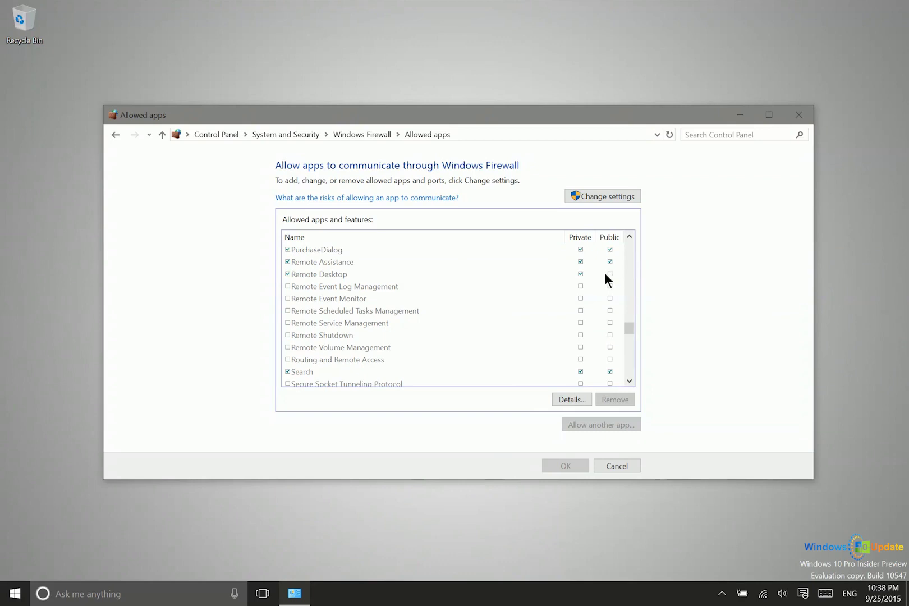
pyautogui.click(608, 275)
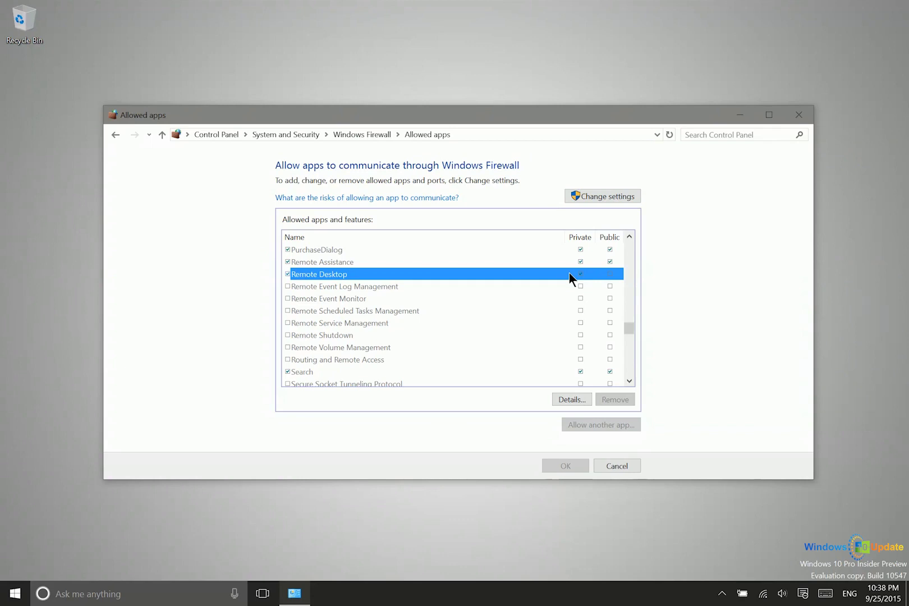
pyautogui.click(612, 466)
pyautogui.click(798, 114)
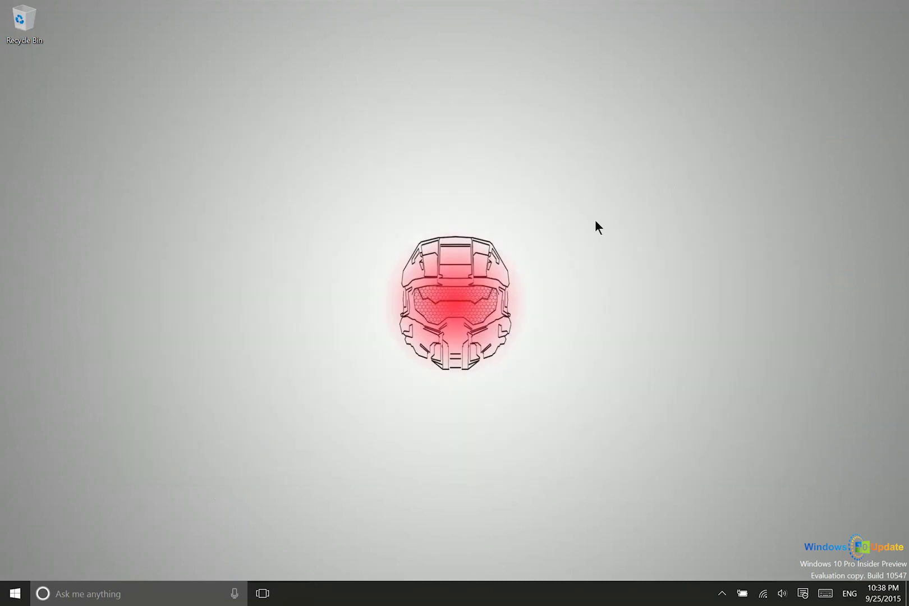
pyautogui.click(160, 593)
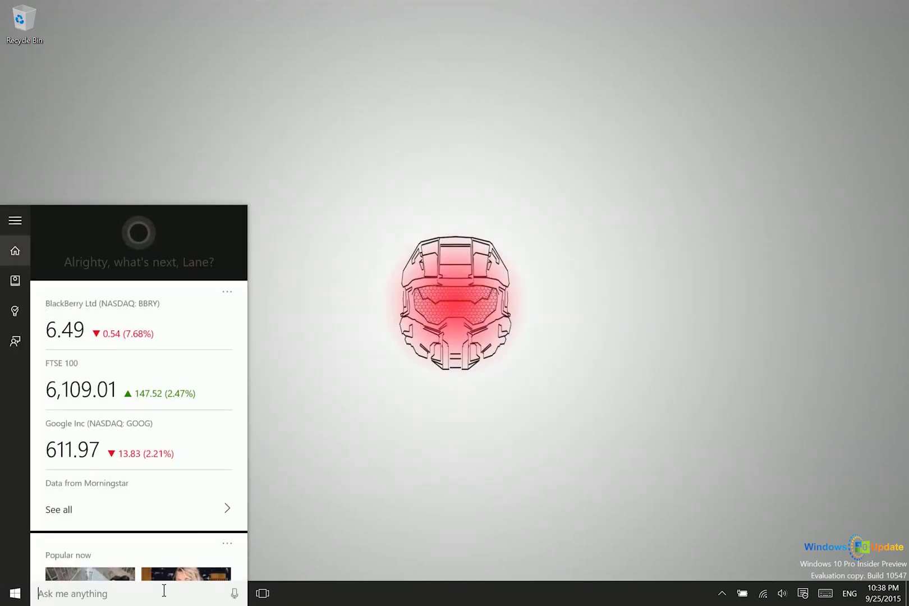
pyautogui.write('sleep')
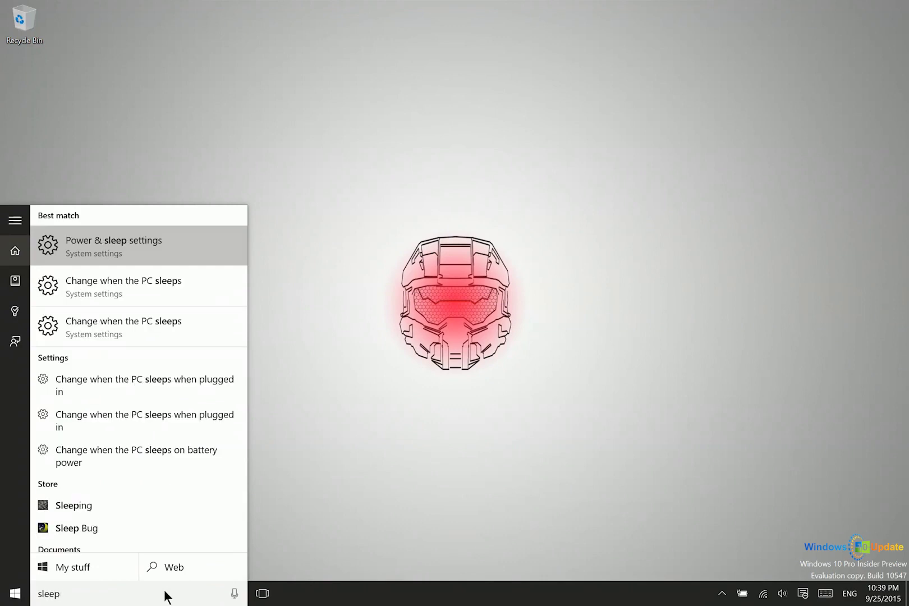
pyautogui.press('Return')
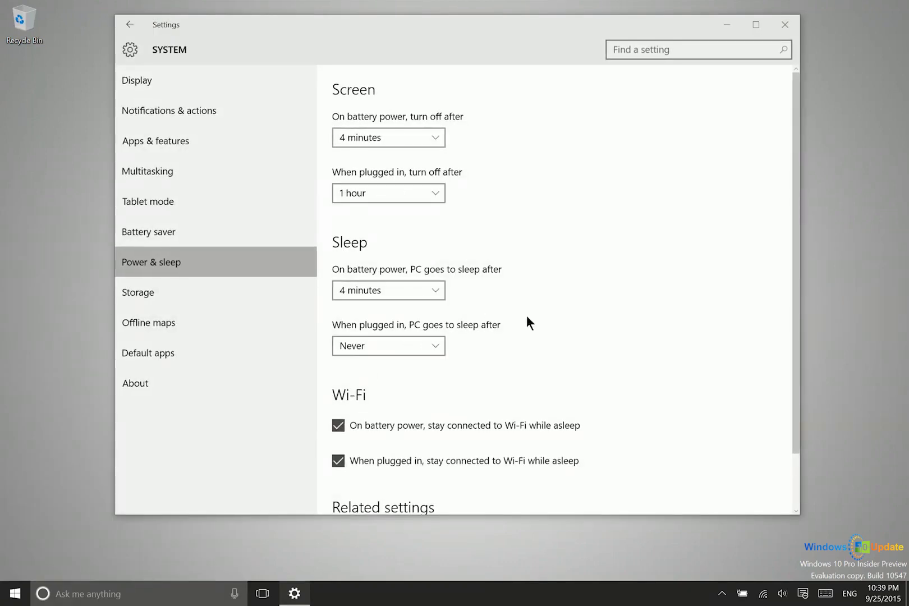
pyautogui.scroll(-1, 534, 311)
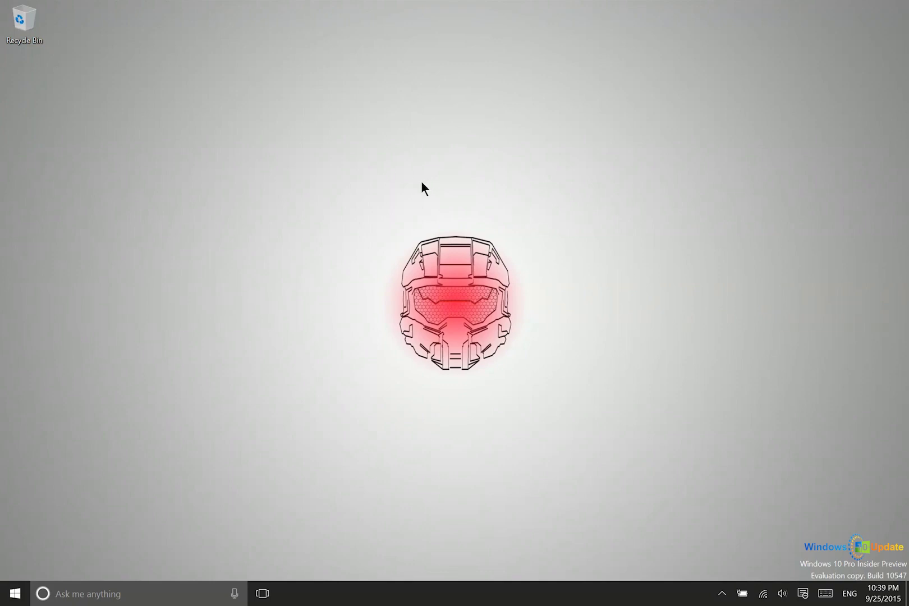
# Step: Open Control Panel, search 'adapter' and open View network connections
pyautogui.click(105, 594)
pyautogui.write('control')
pyautogui.press('Return')
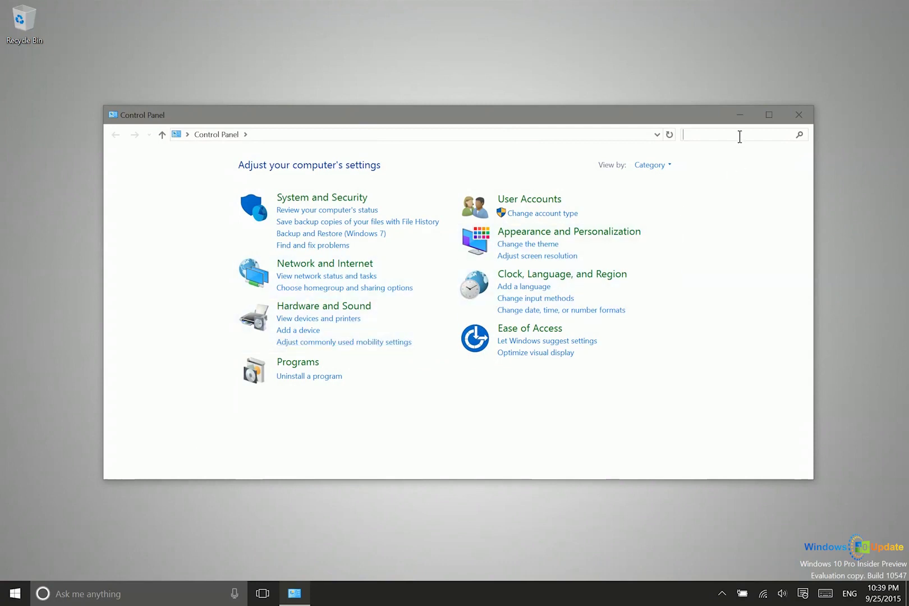
pyautogui.write('adapter')
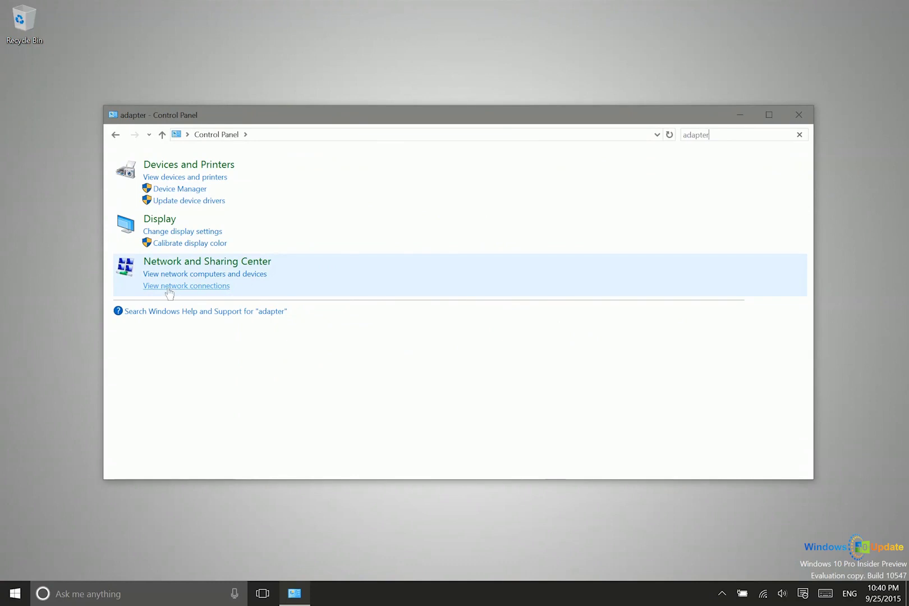
pyautogui.click(169, 287)
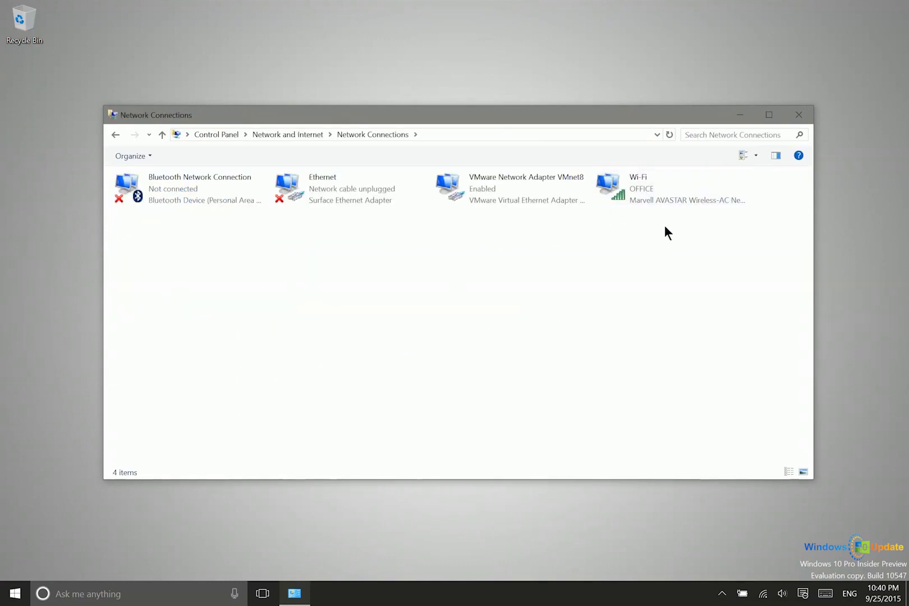
# Step: Read the Wi-Fi adapter's IPv4 address, 192.168.0.106, from its details, then close the network windows
pyautogui.doubleClick(630, 191)
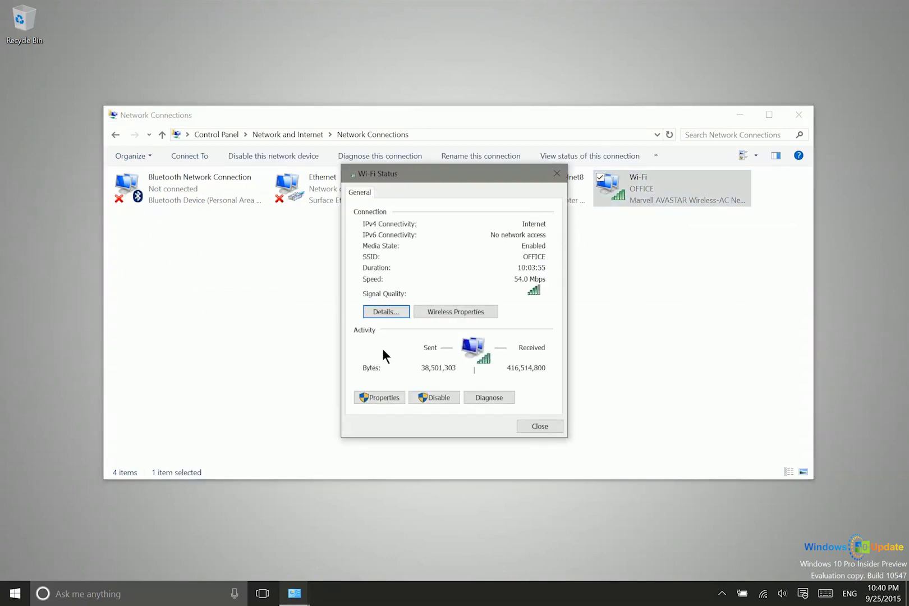
pyautogui.click(380, 309)
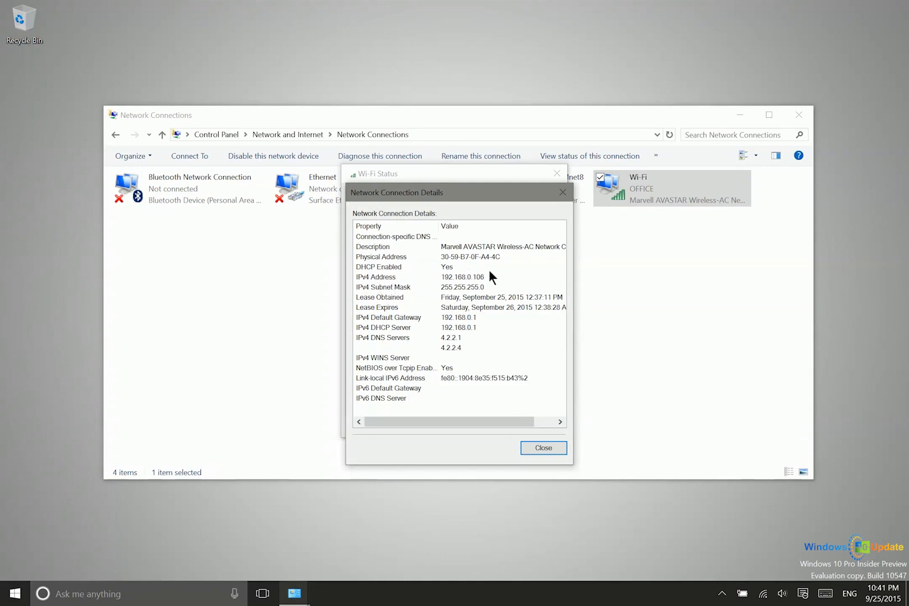
pyautogui.click(471, 276)
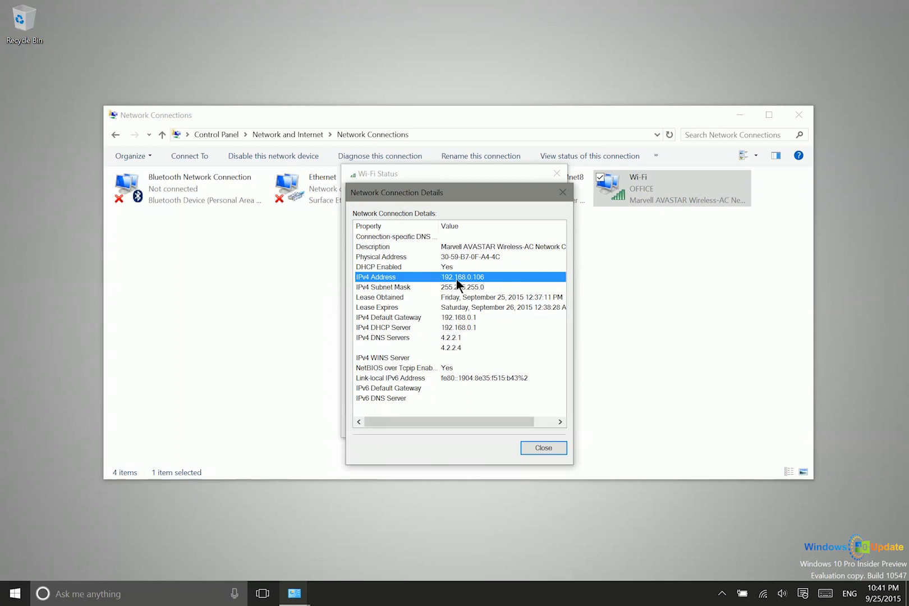
pyautogui.click(542, 447)
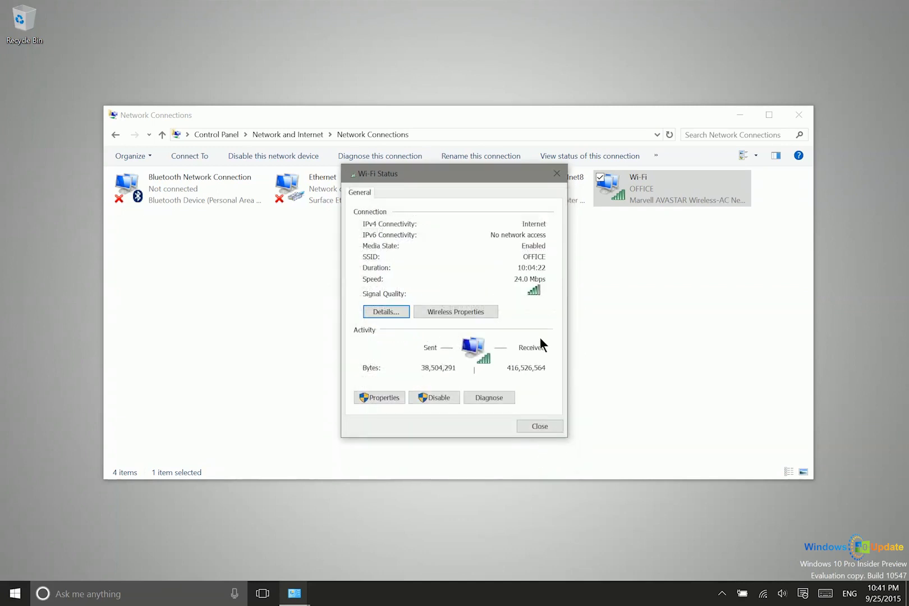
pyautogui.click(553, 174)
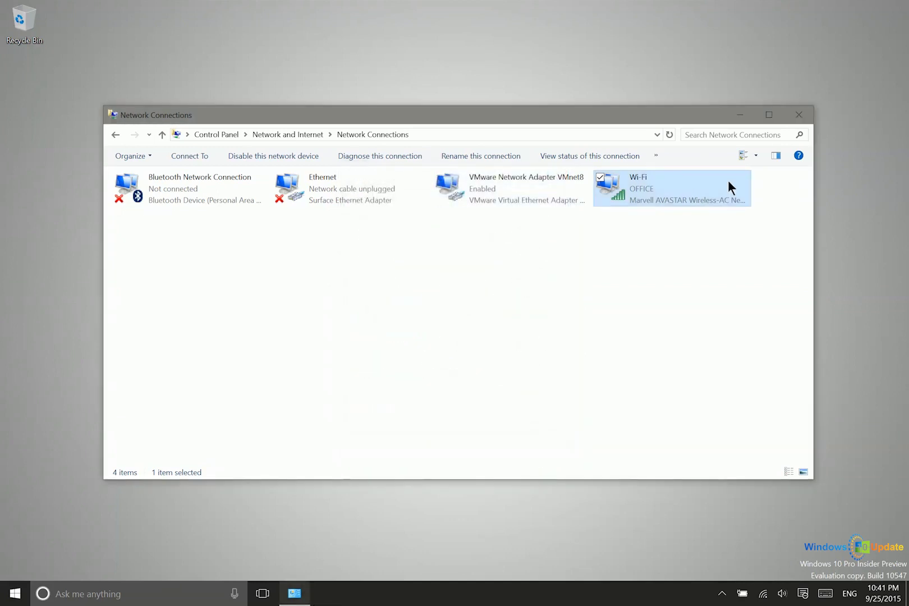
pyautogui.click(799, 115)
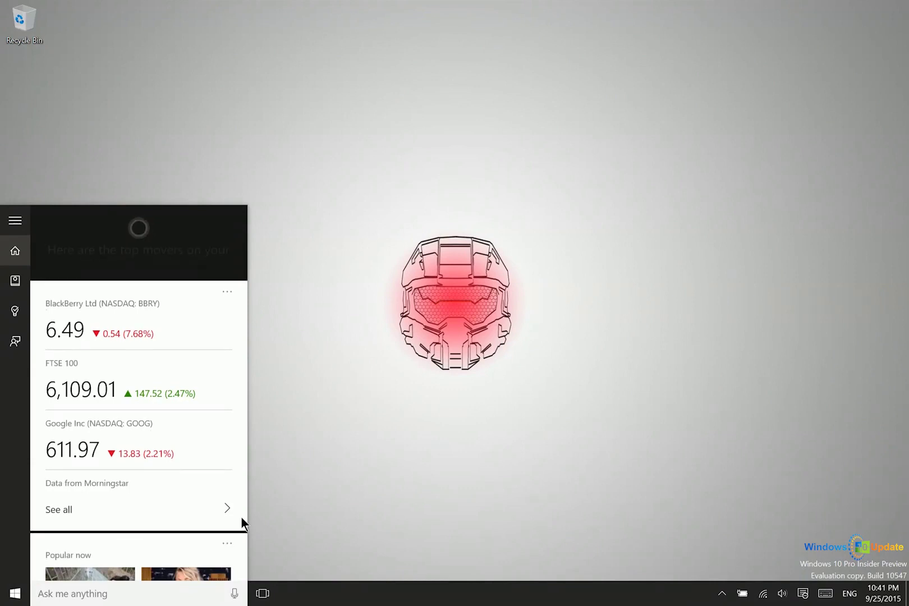
pyautogui.write('remote de')
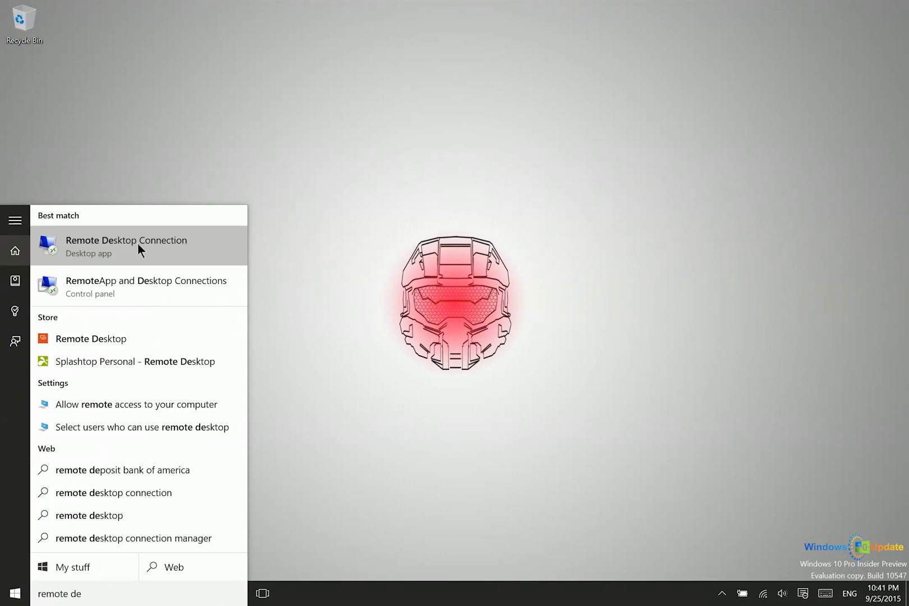
# Step: Launch Remote Desktop Connection targeting redbox, then open Settings from the Start menu
pyautogui.click(141, 239)
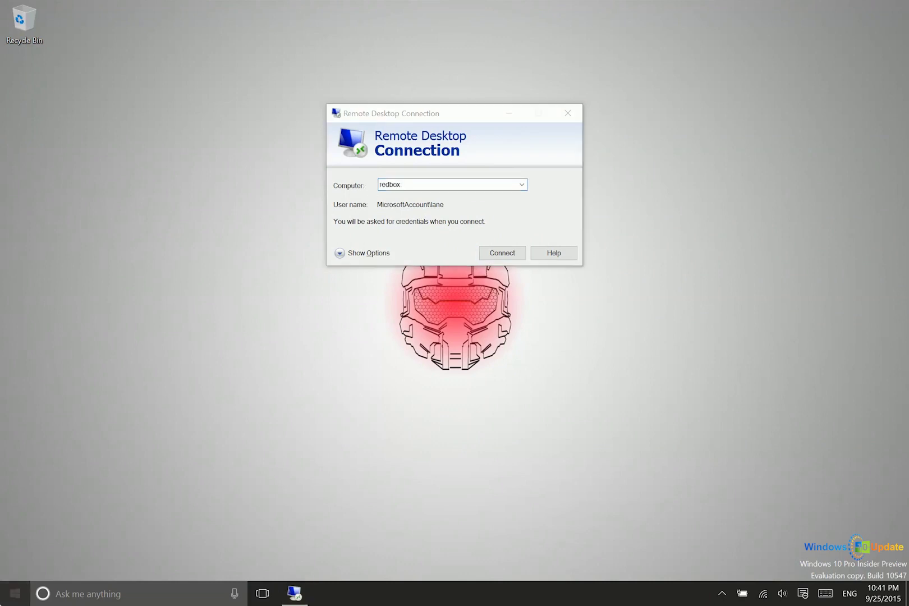
pyautogui.click(50, 518)
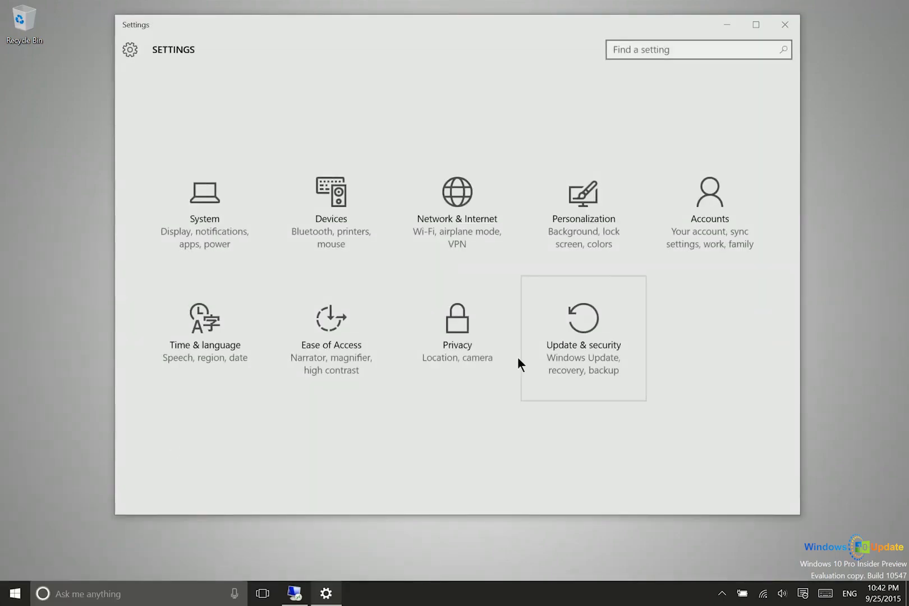
# Step: View the PC name SurfacePro3 under System > About, then close Settings
pyautogui.click(199, 203)
pyautogui.click(135, 386)
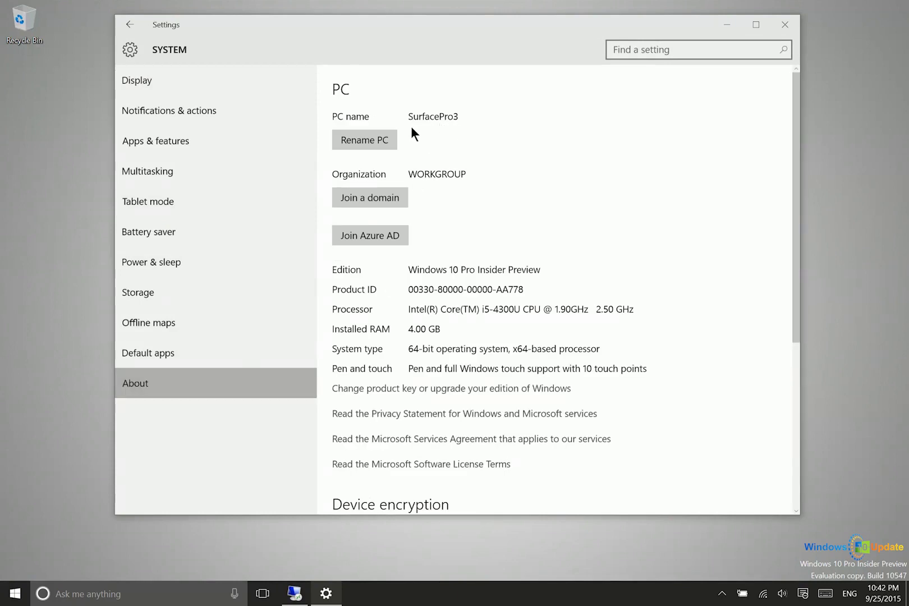
pyautogui.click(784, 24)
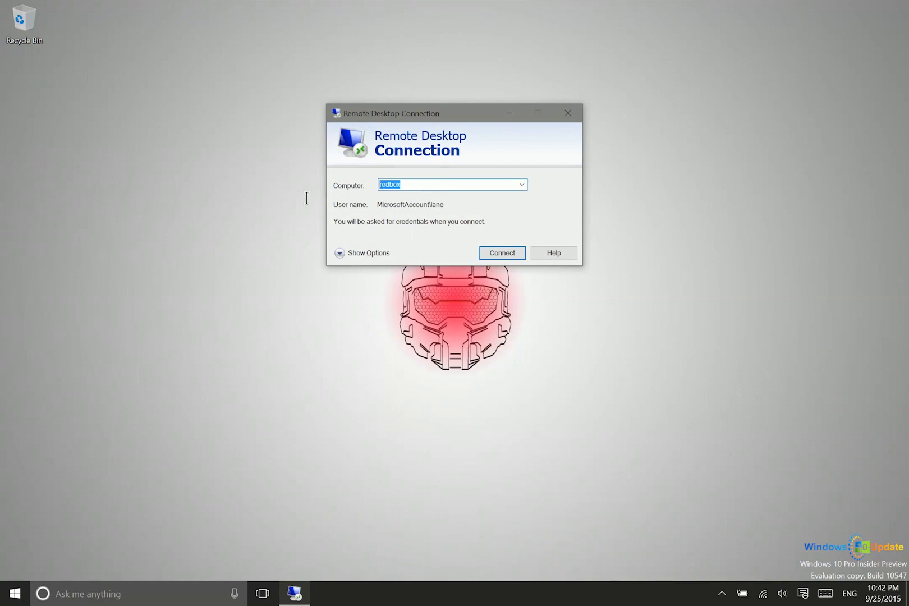
# Step: Connect to redbox with another account's user name and password, accepting the certificate warning
pyautogui.click(502, 253)
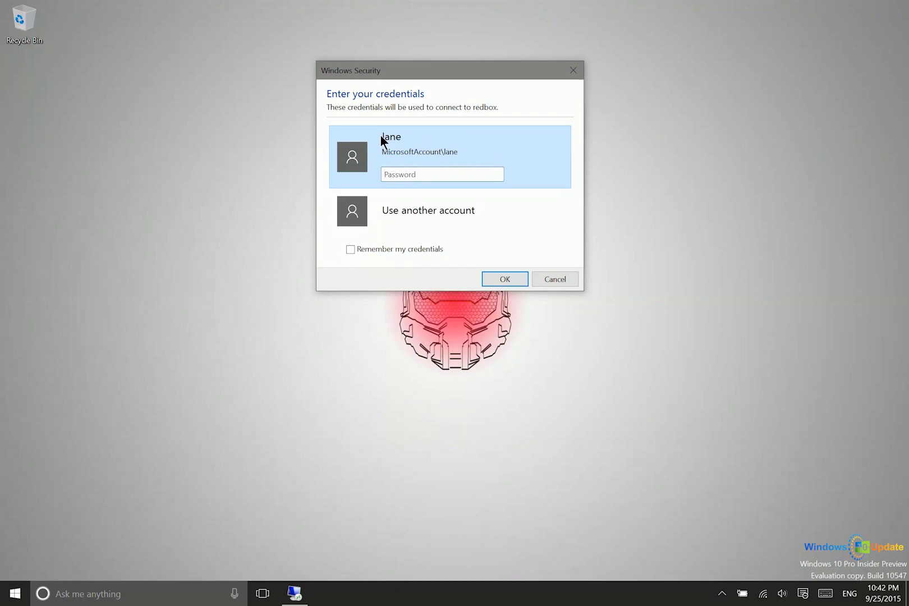
pyautogui.click(382, 213)
pyautogui.click(411, 188)
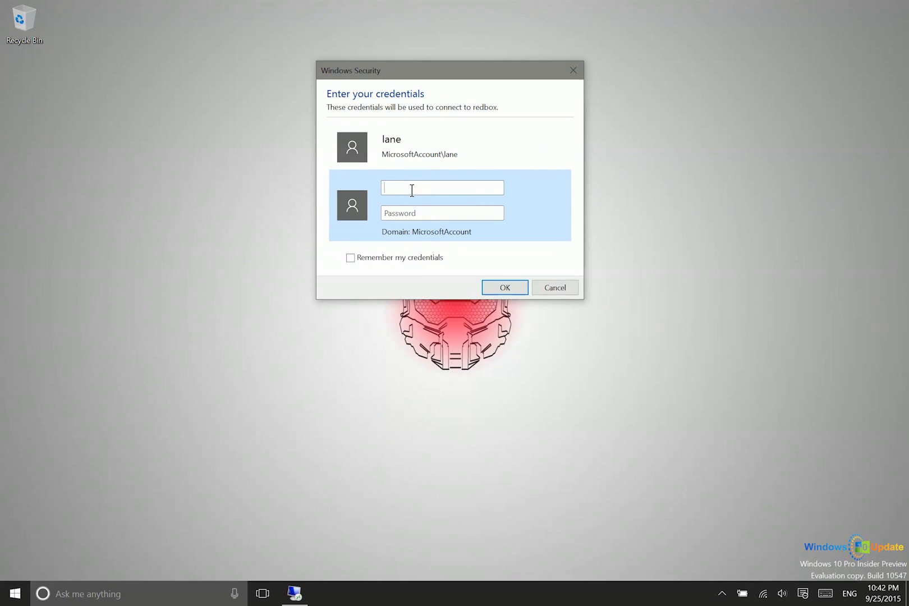
pyautogui.write('lane')
pyautogui.press('Tab')
pyautogui.write('••••••••')
pyautogui.click(493, 289)
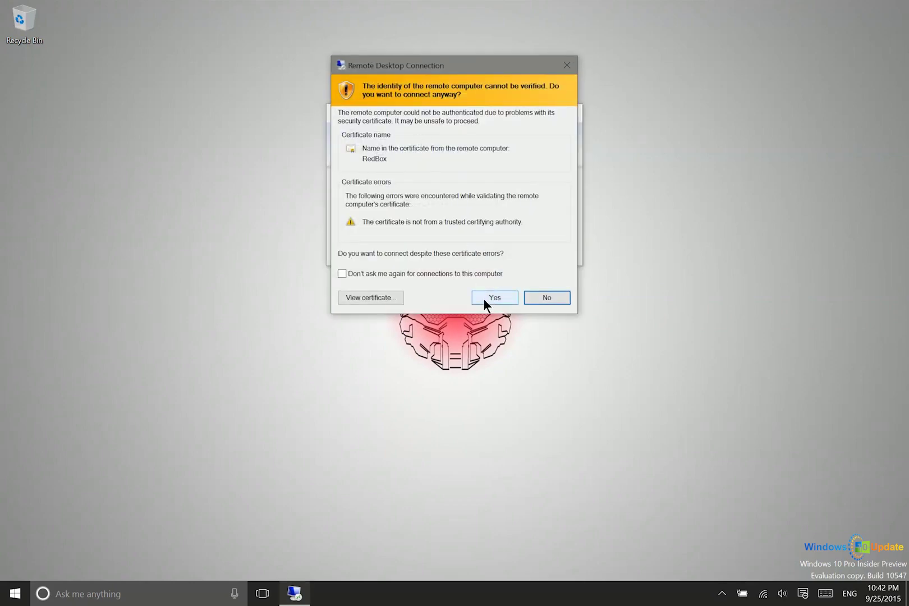
pyautogui.click(484, 303)
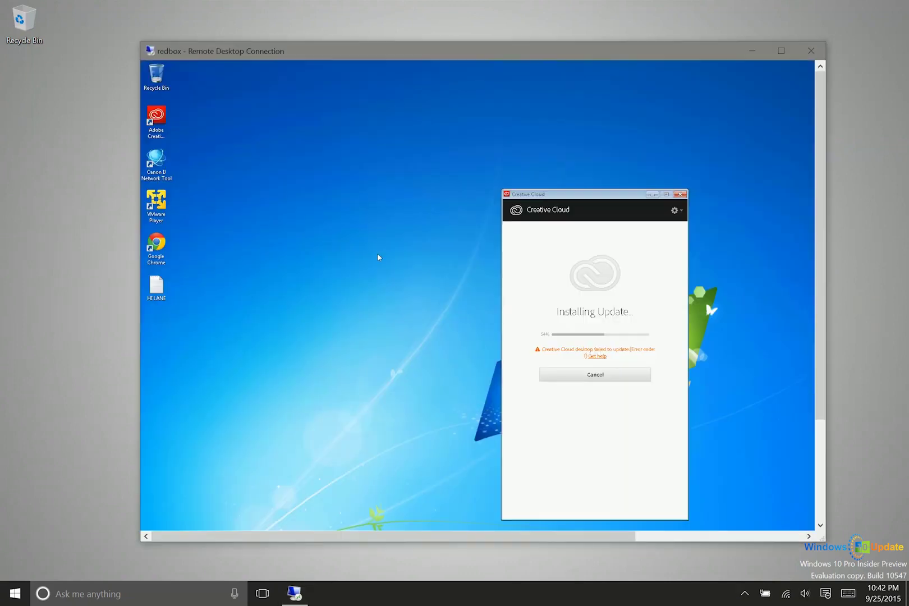
# Step: Maximize the redbox session window and nudge the Creative Cloud window upward
pyautogui.click(781, 51)
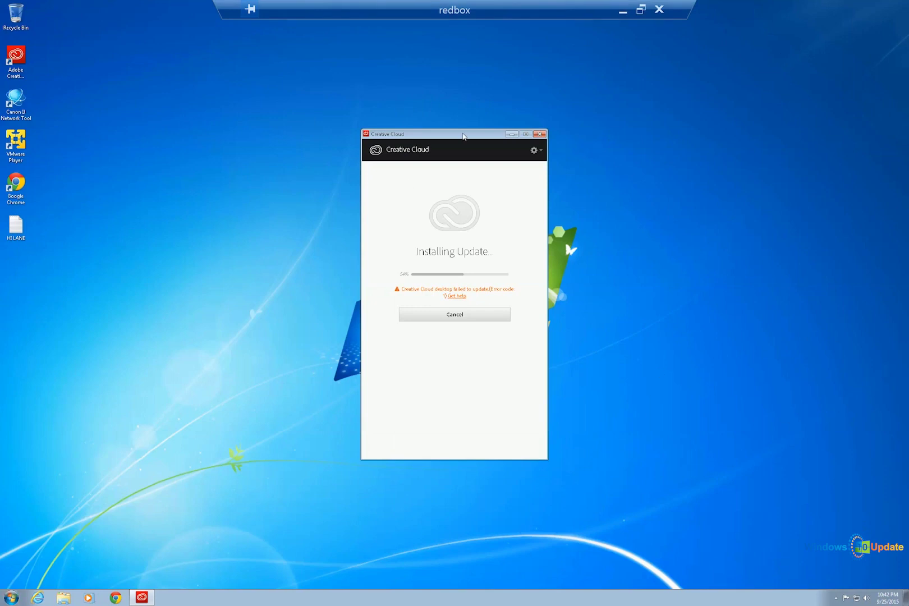
pyautogui.moveTo(463, 135); pyautogui.dragTo(475, 119)
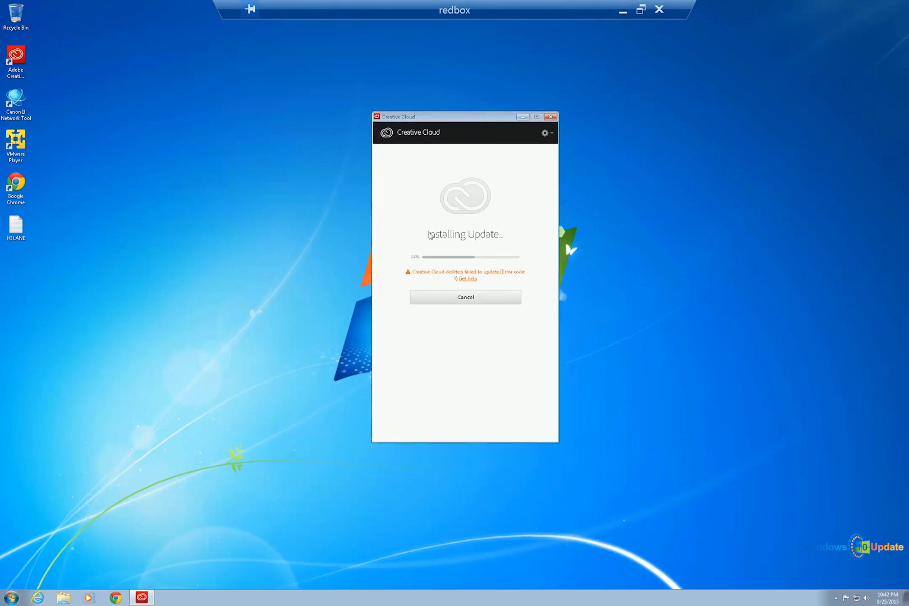